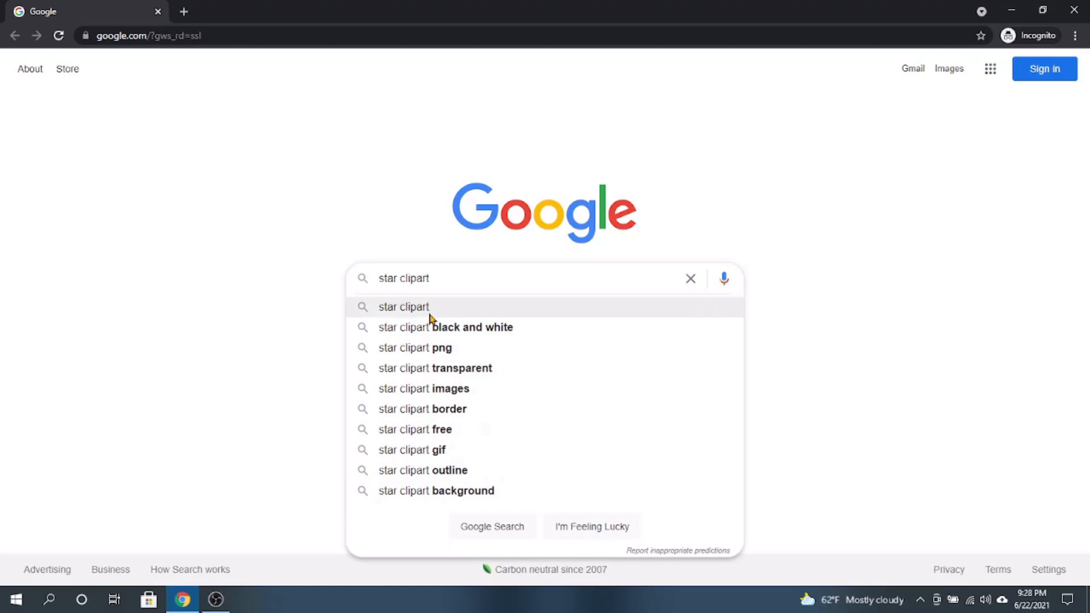
- Search Google Images for "star clipart" and open the preview of the rounded yellow star from pngtree.com
key(Return)
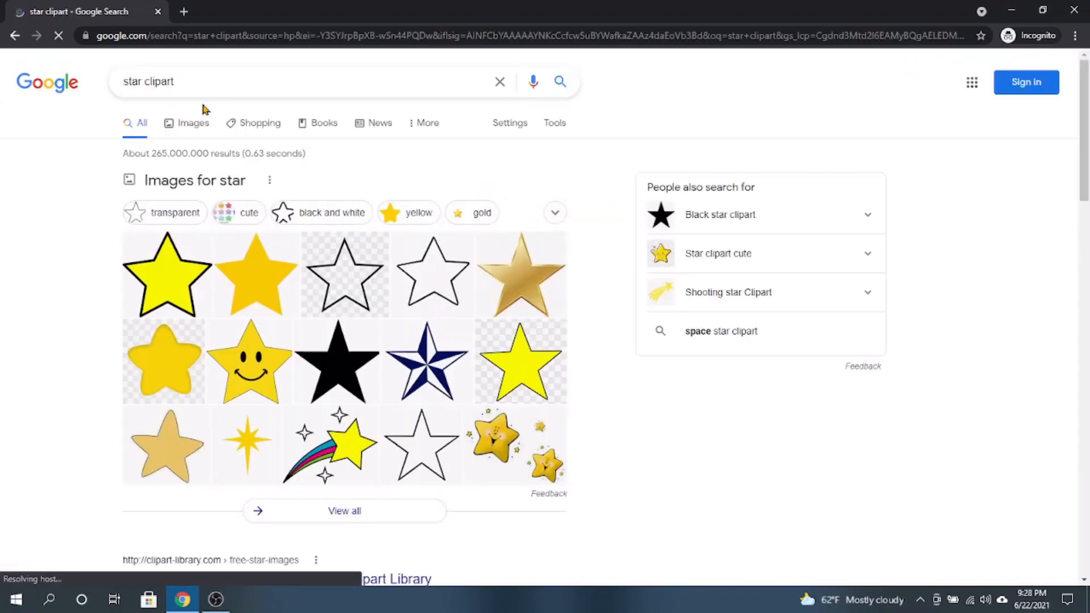
click(192, 126)
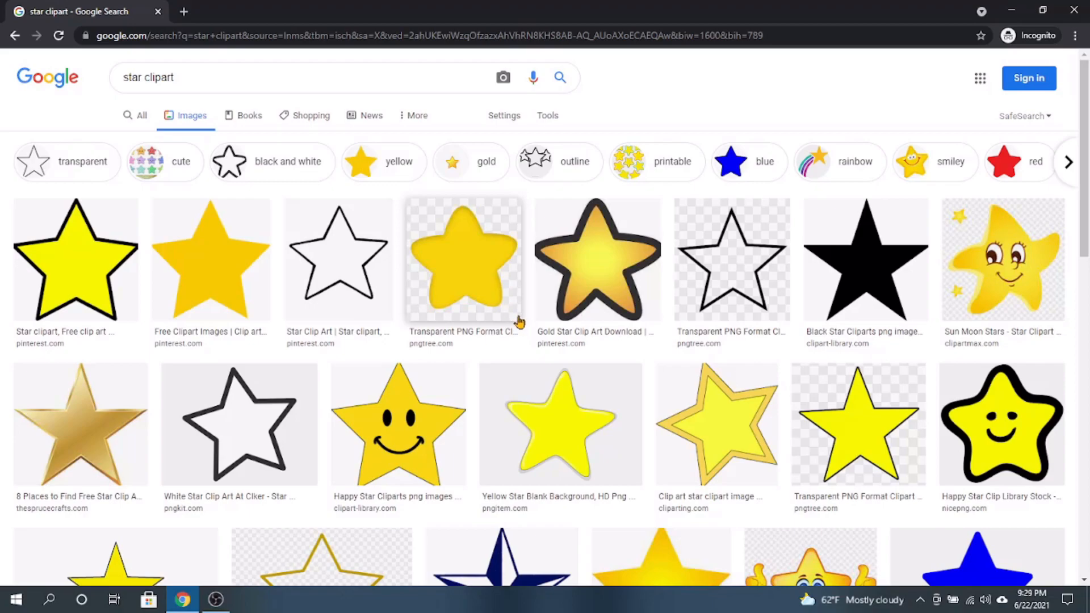
scroll(516, 322, down, 6)
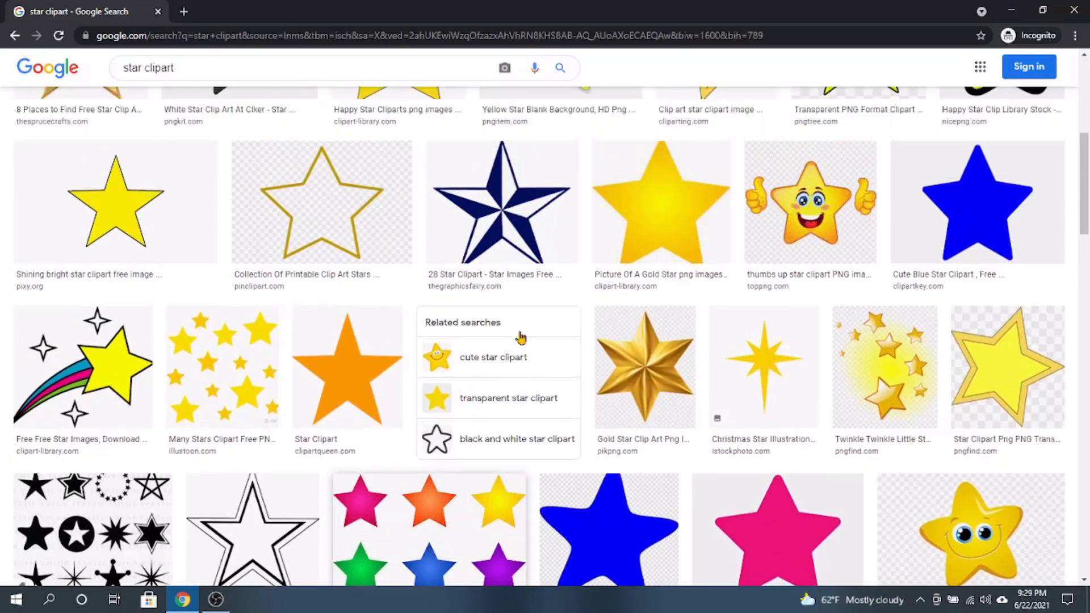
scroll(518, 335, up, 6)
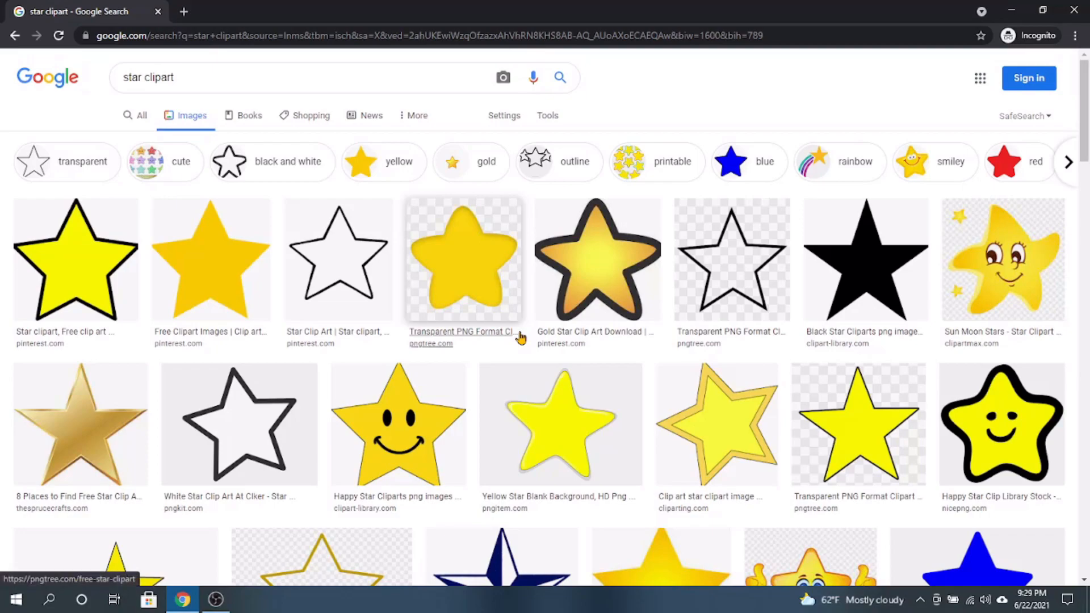
click(457, 270)
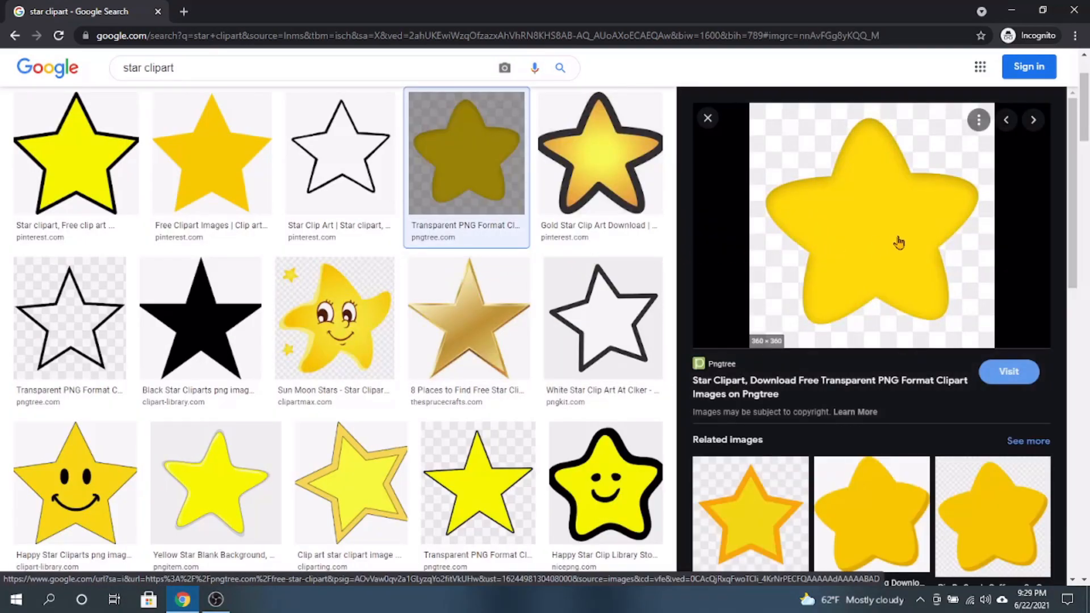
- Save the previewed star image to the Desktop as a JPEG named star and check the file on the desktop
scroll(886, 255, down, 6)
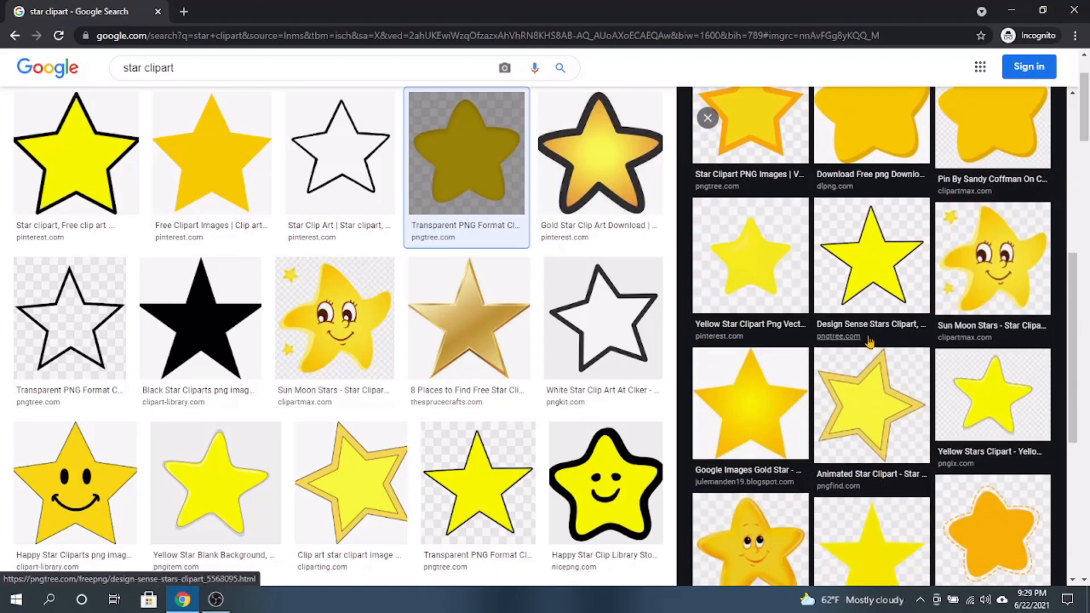
scroll(869, 340, up, 6)
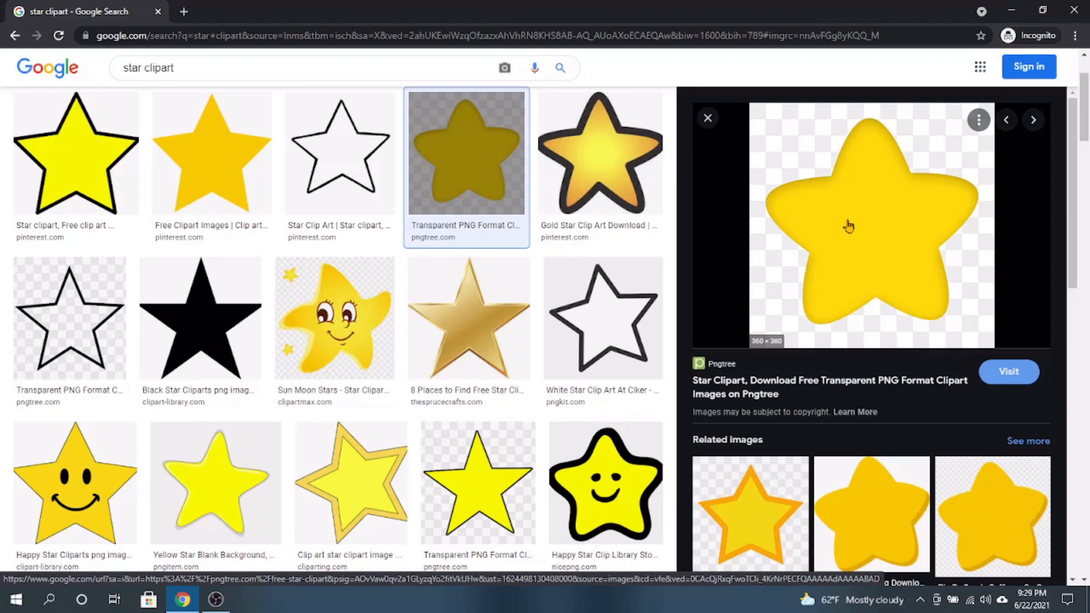
right_click(845, 220)
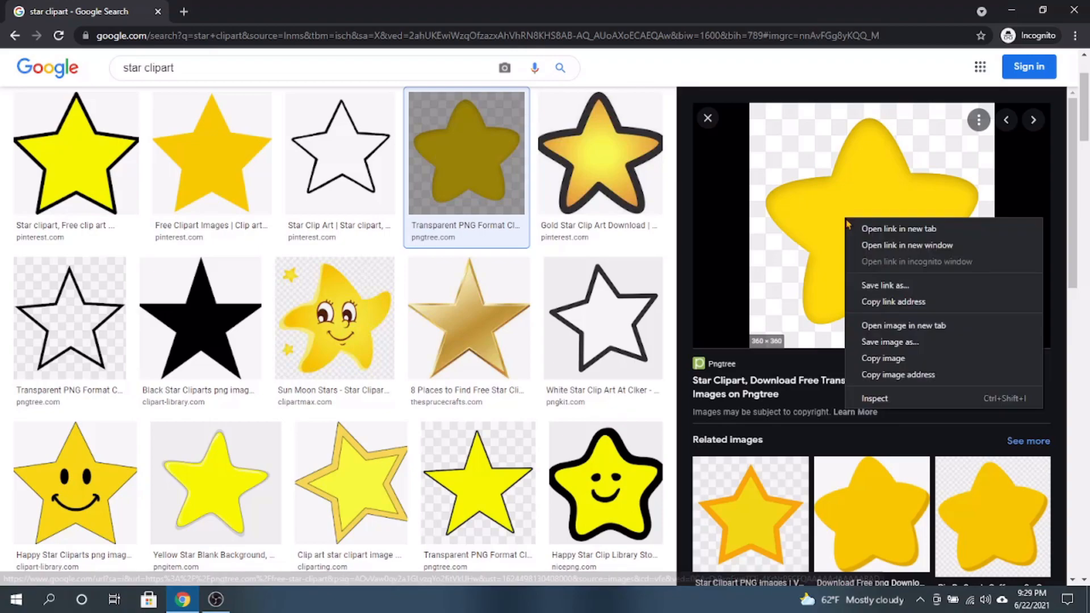
click(896, 343)
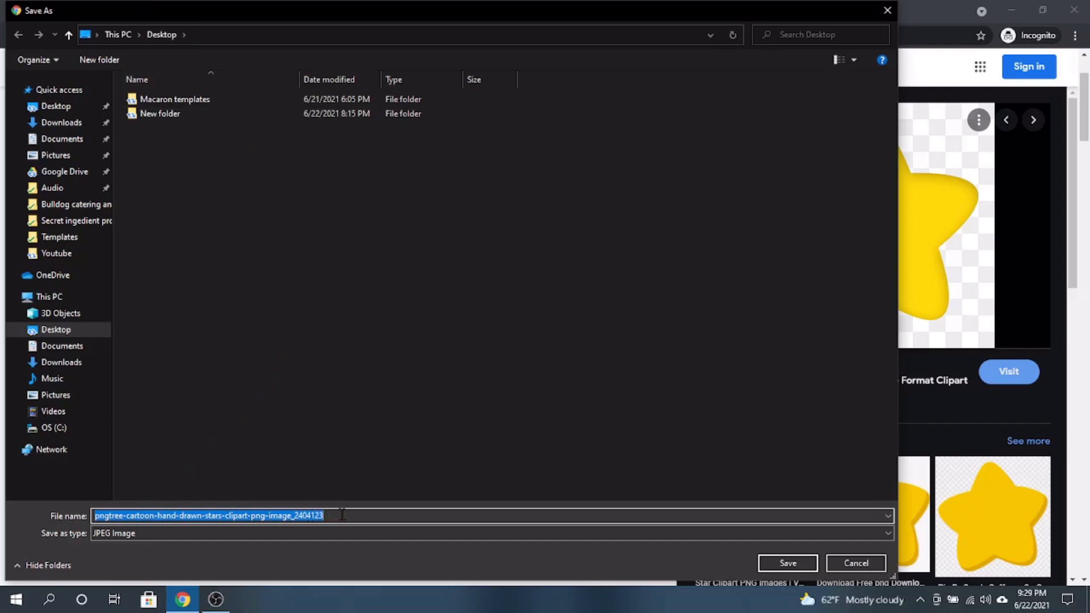
key(BackSpace)
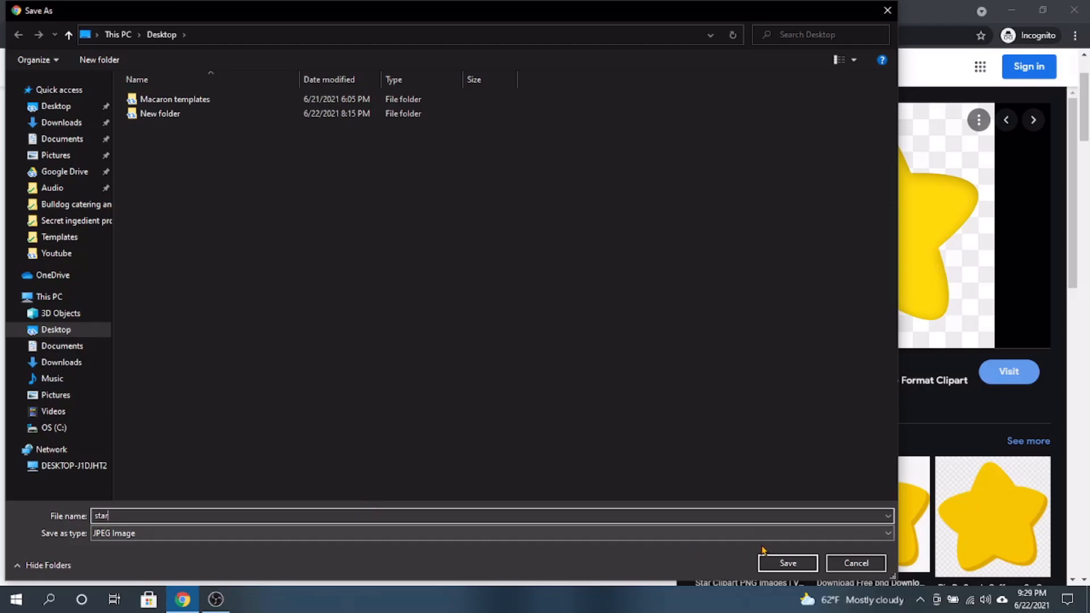
click(779, 562)
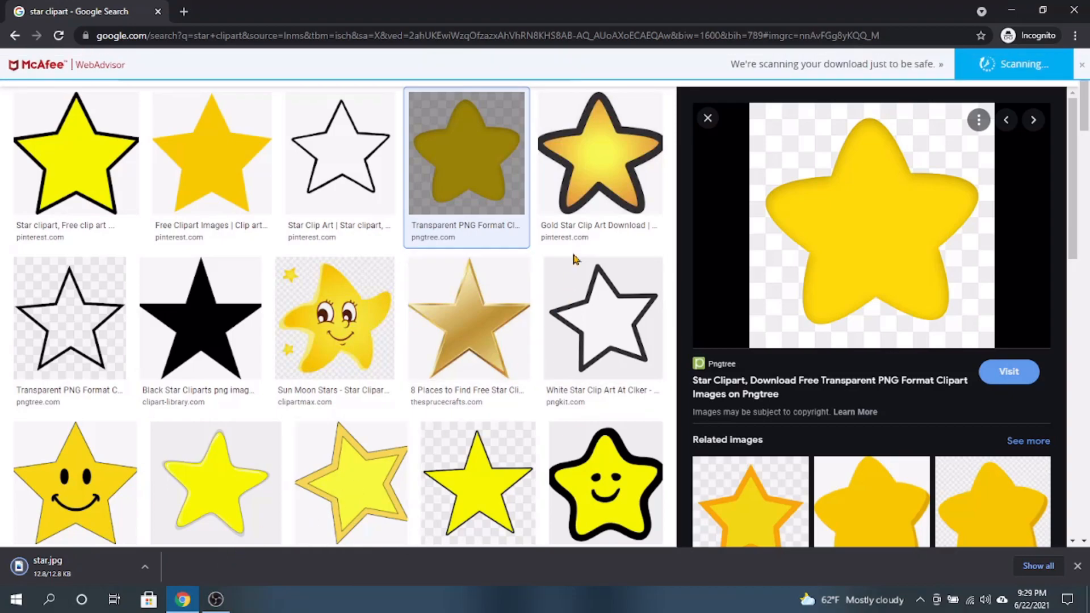
click(1012, 9)
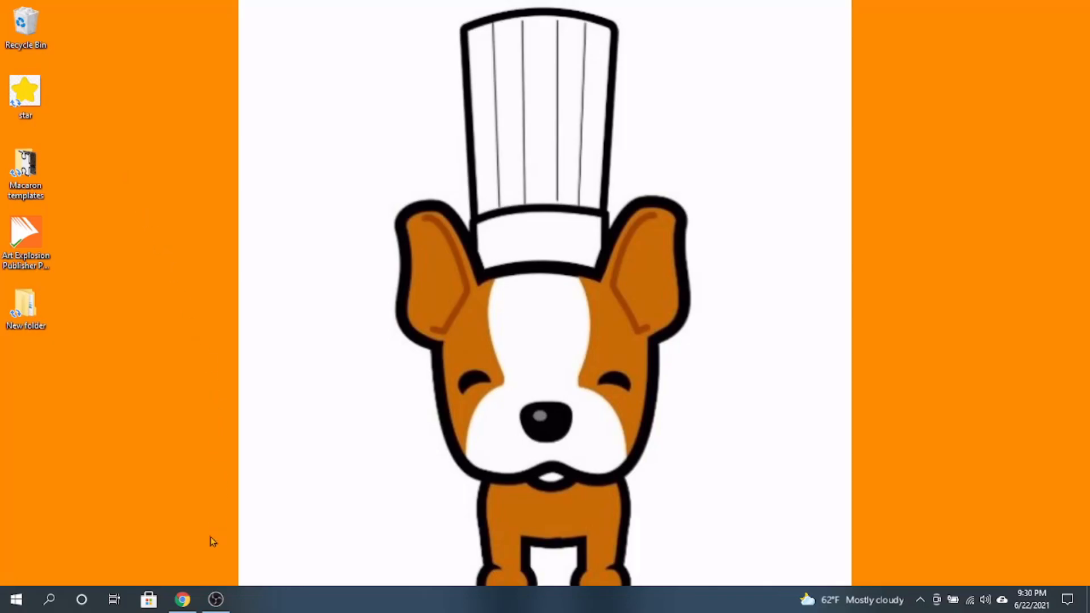
click(183, 608)
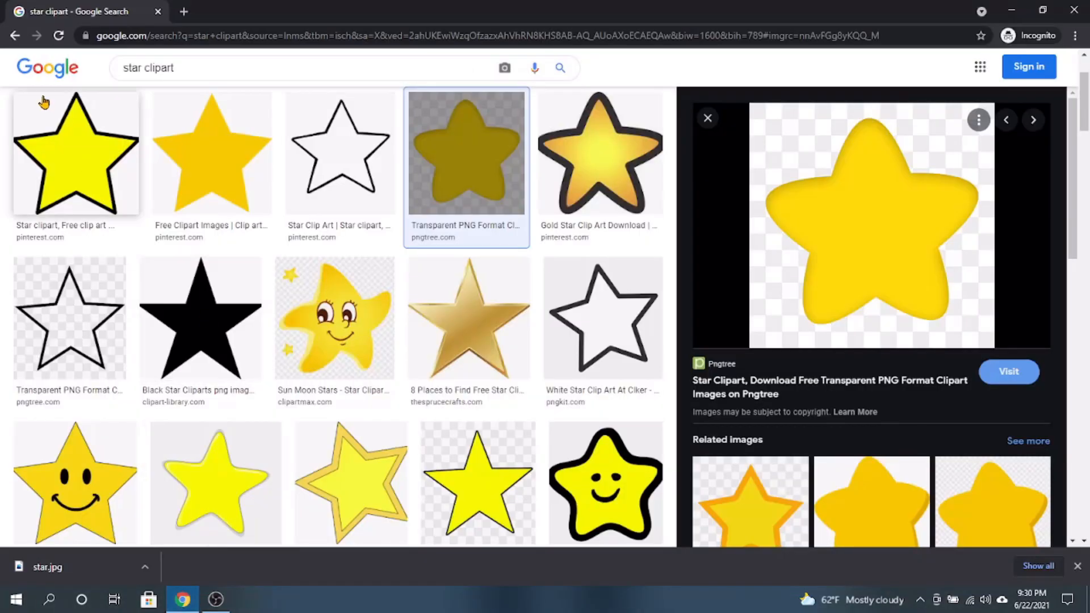
- Search Google for "avery templates" and open the Avery.com template labels result
click(15, 36)
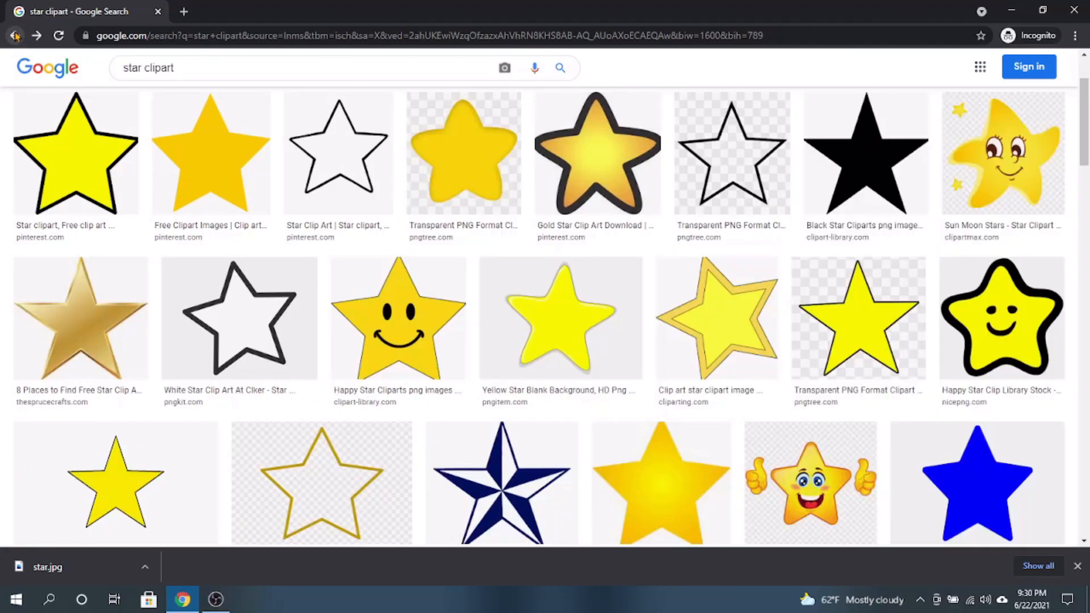
click(15, 36)
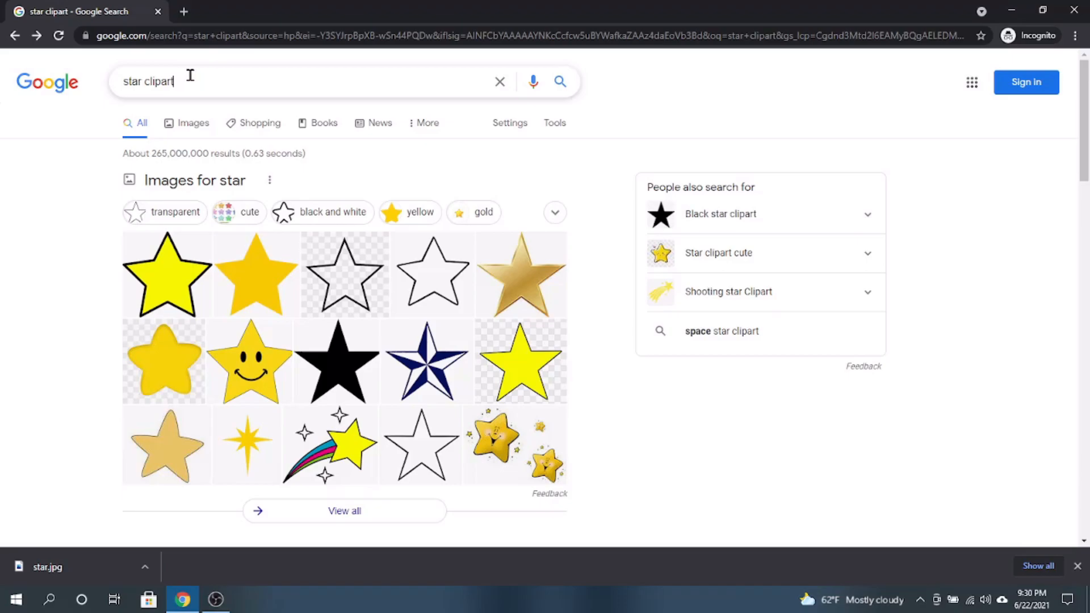
drag(189, 75, 110, 76)
text(avery)
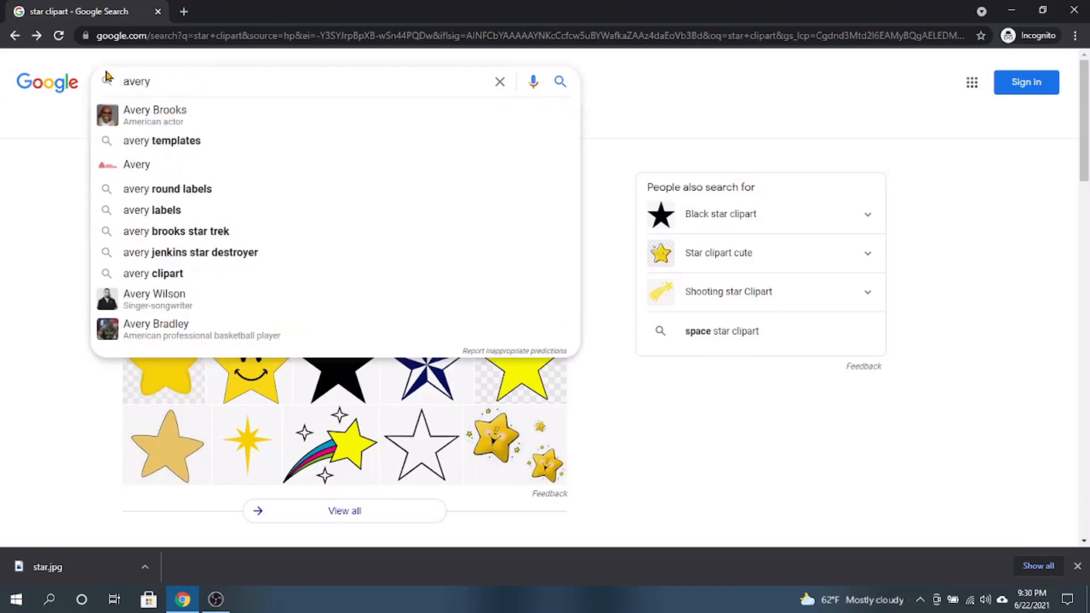
click(166, 145)
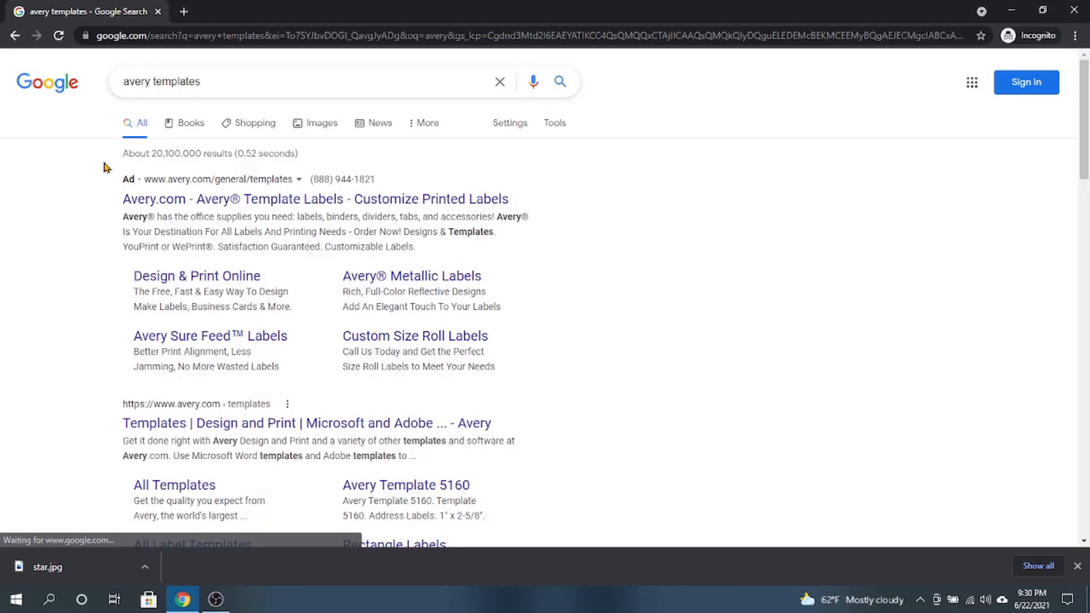
click(178, 204)
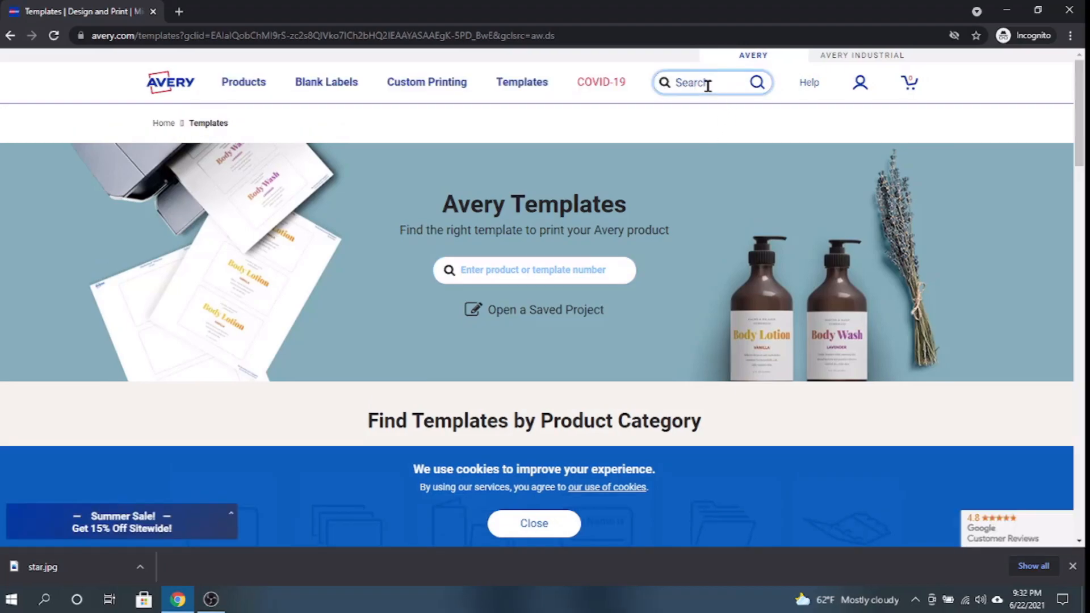
- Search the Avery site for "name badge" and open the Name Tag & Badge Templates category
text(name badge)
key(Return)
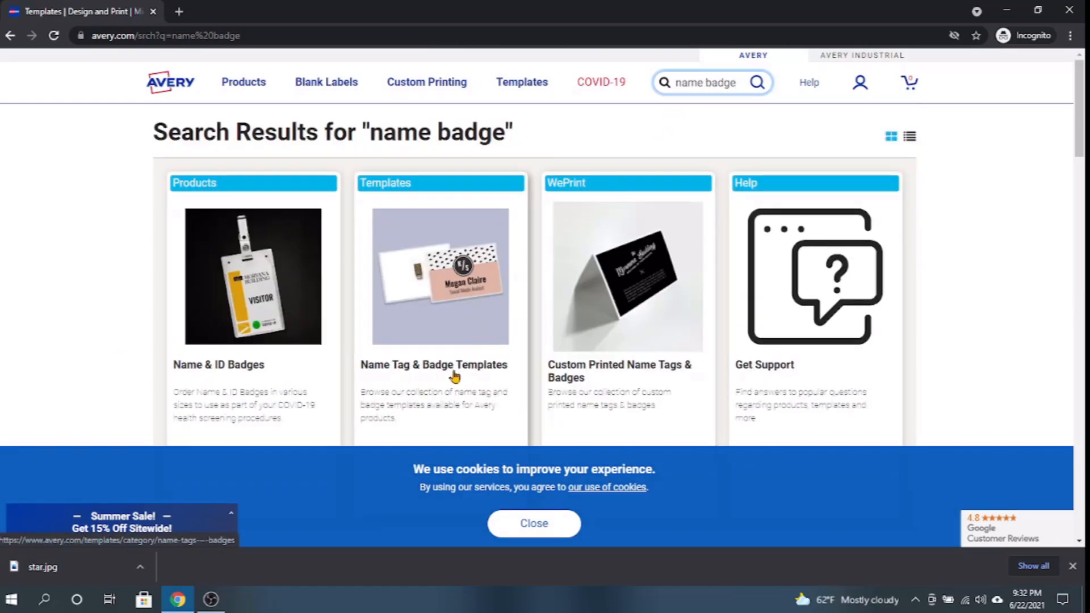
click(475, 366)
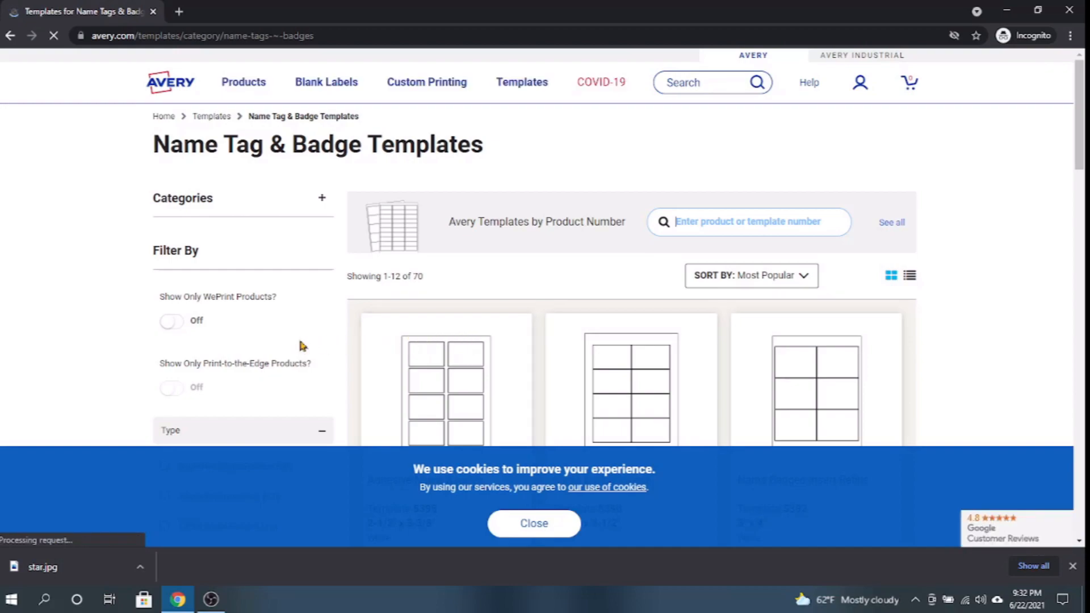
- Dismiss the cookie notice and filter the badge templates to 8 badges per sheet
scroll(301, 345, down, 1)
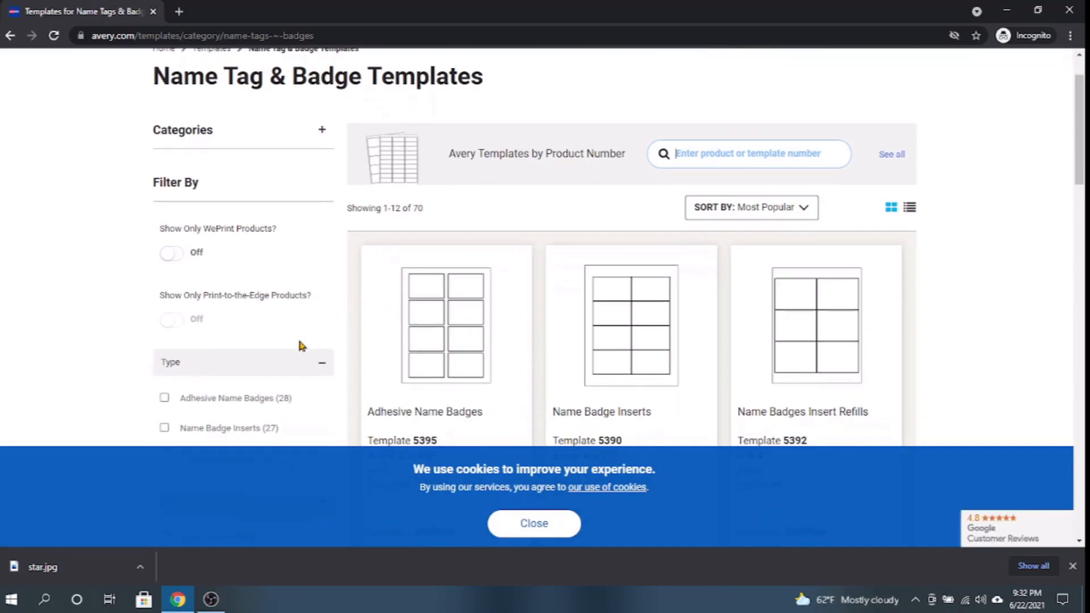
click(538, 519)
scroll(292, 399, down, 3)
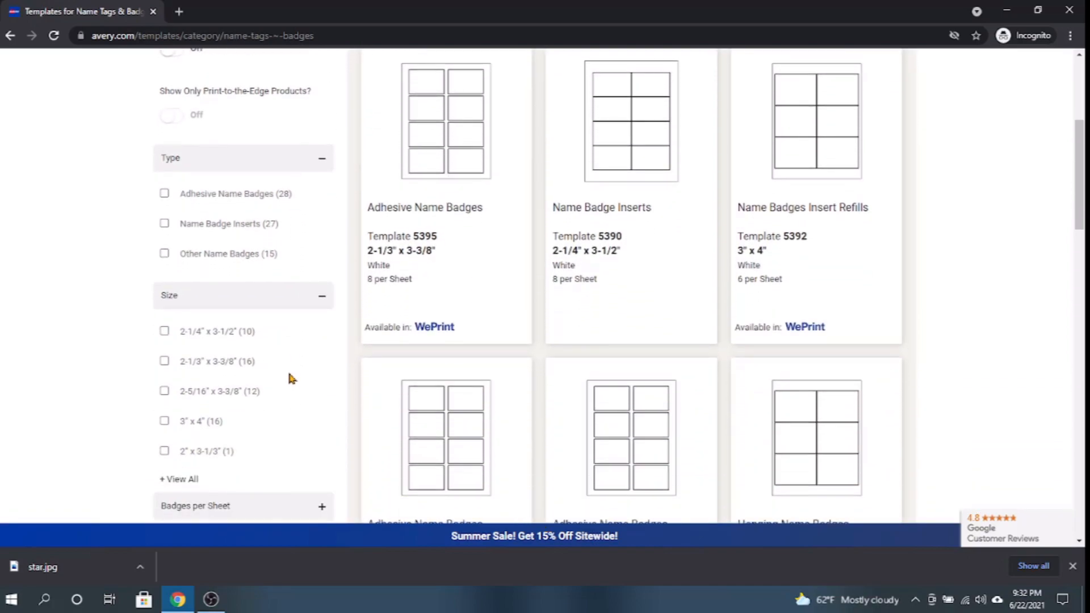
scroll(288, 378, down, 2)
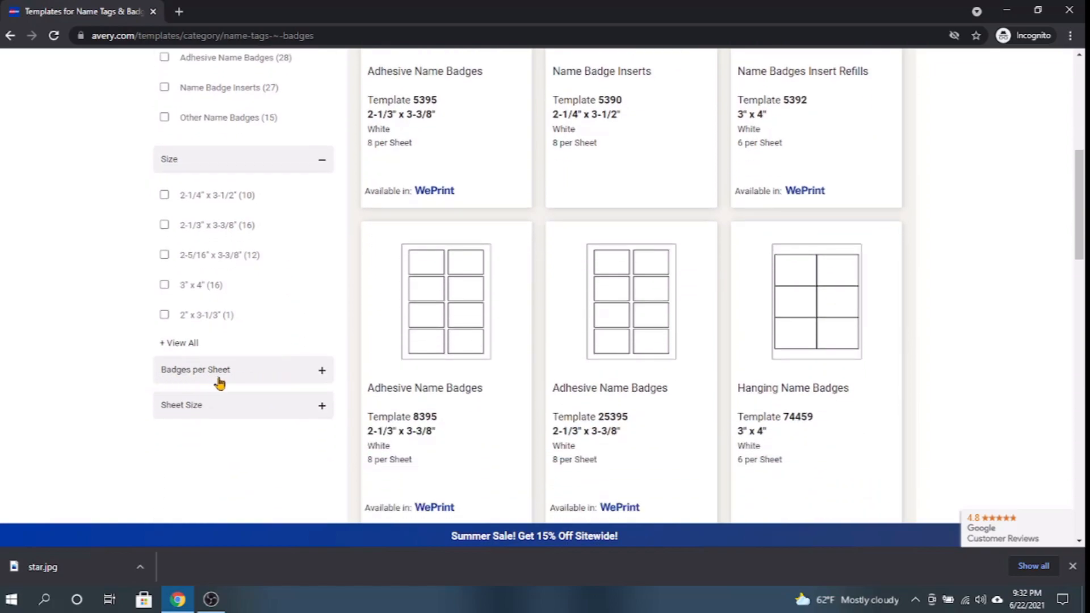
click(321, 375)
scroll(247, 383, down, 3)
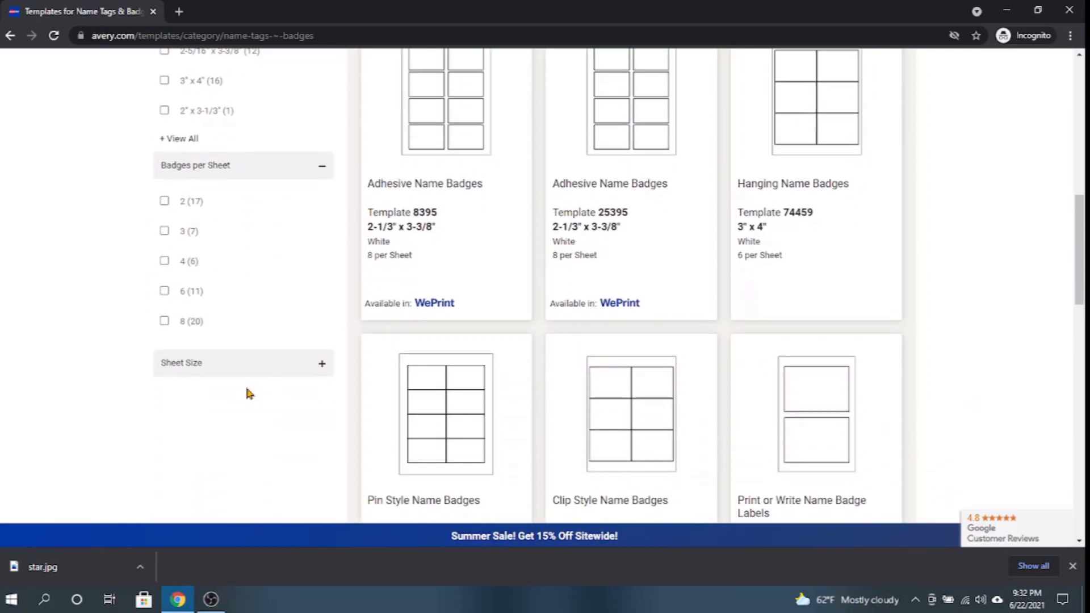
click(164, 321)
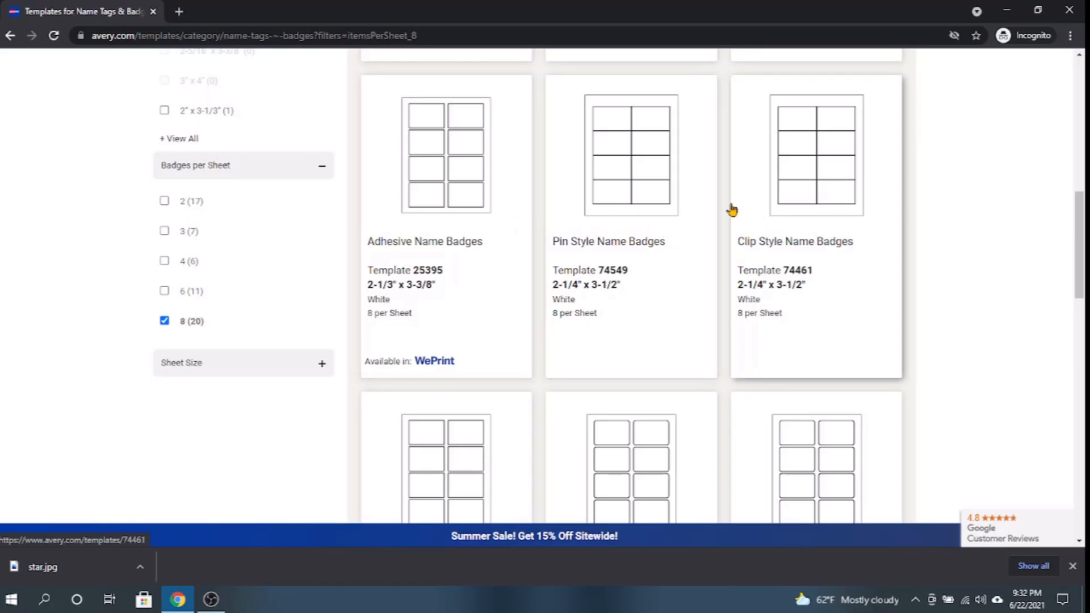
- Open Pin Style Name Badges template 74549 and start designing online, signing in with the account e-mail and password
click(630, 187)
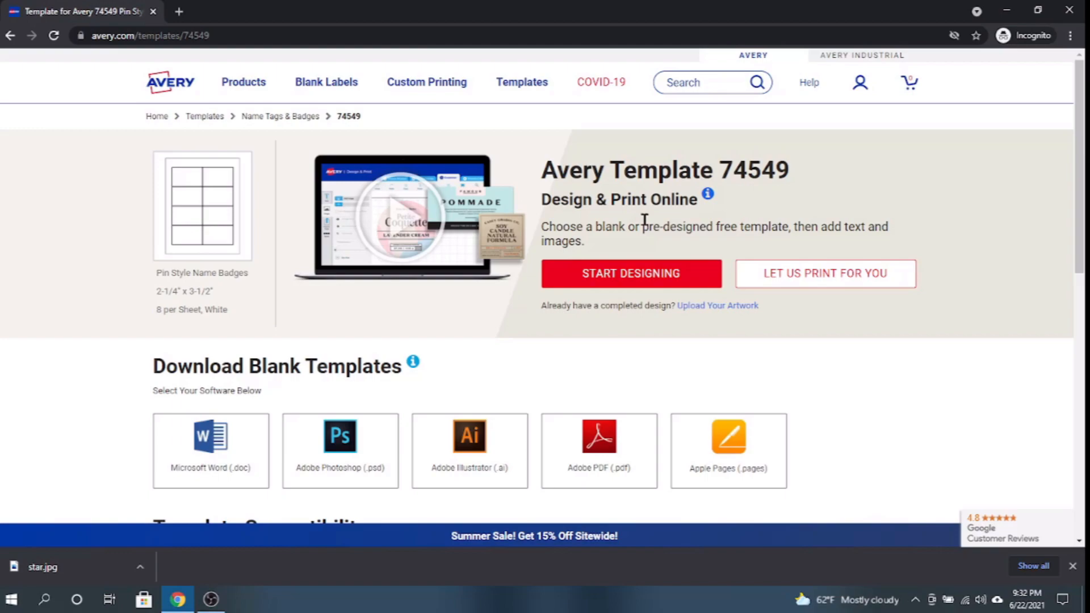
click(618, 280)
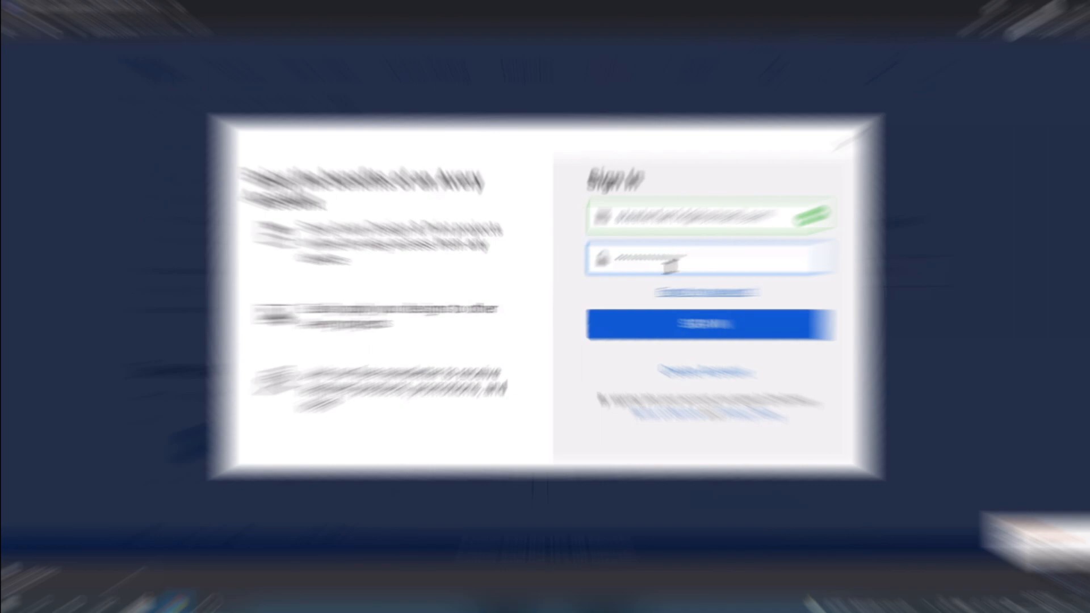
click(677, 325)
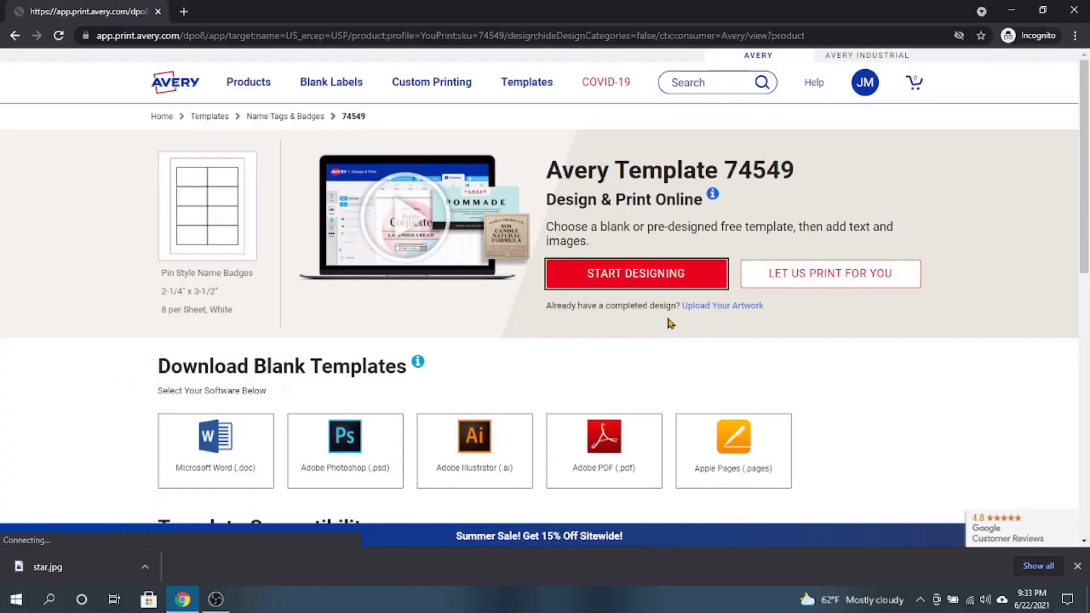
click(668, 315)
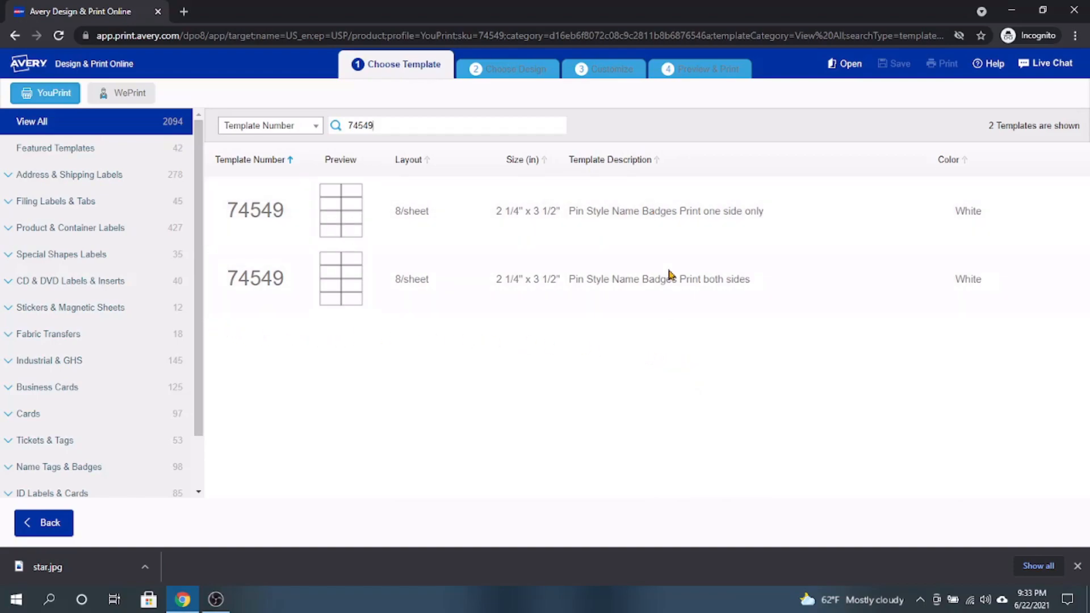
- Choose the one-sided 74549 template, select the blank vertical design for customizing, and dismiss the editing help
double_click(333, 212)
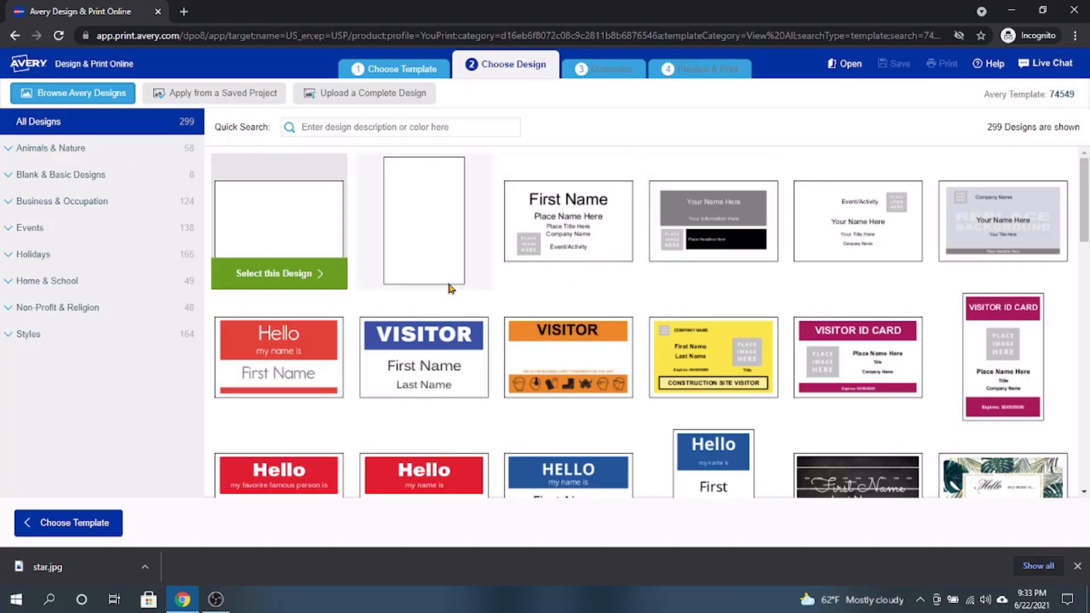
click(267, 277)
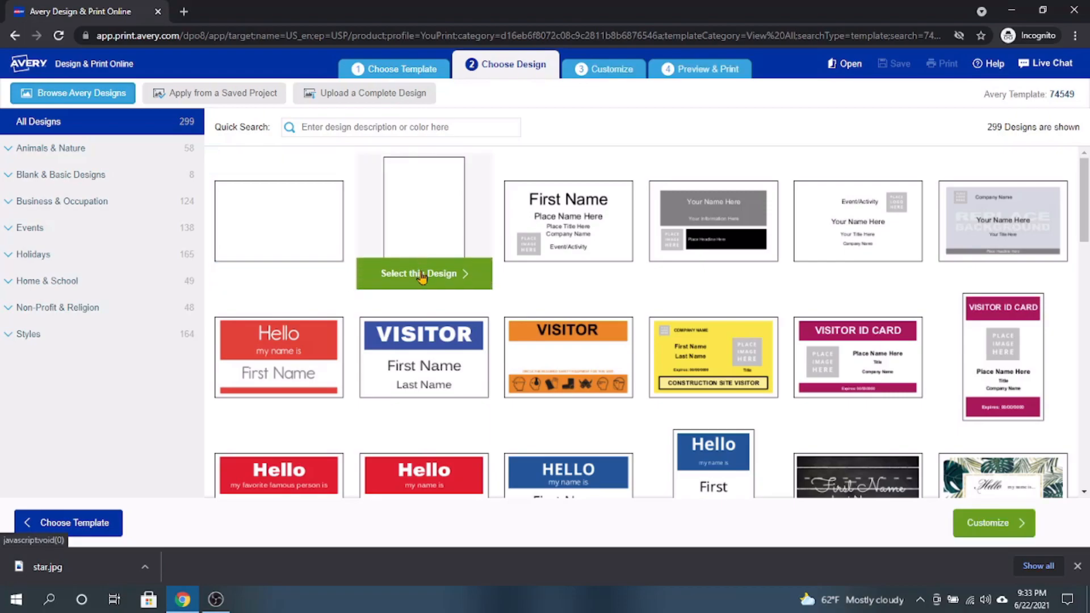
click(421, 277)
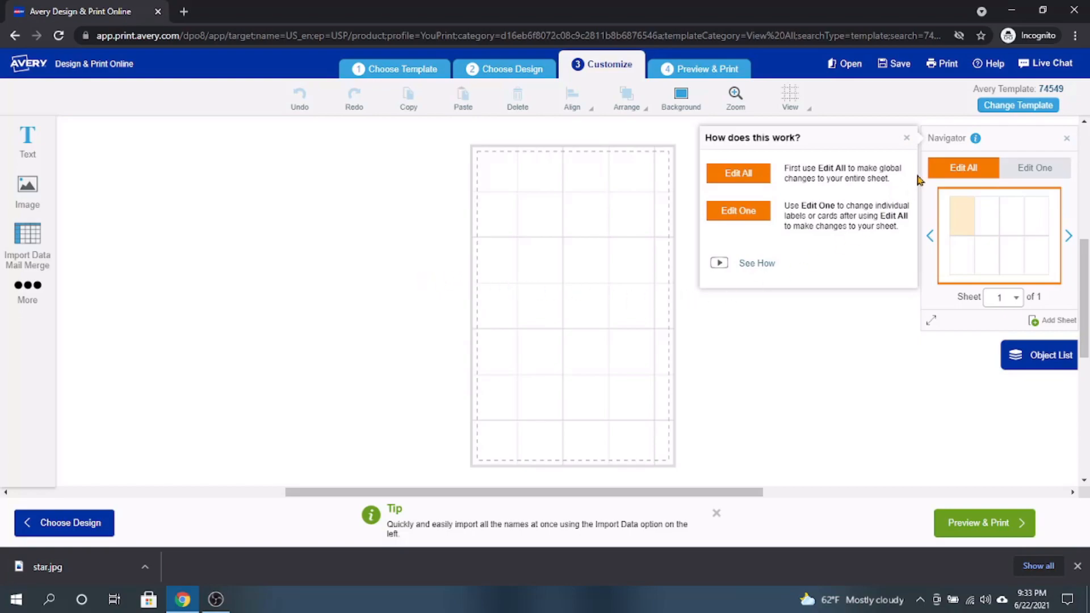
click(907, 137)
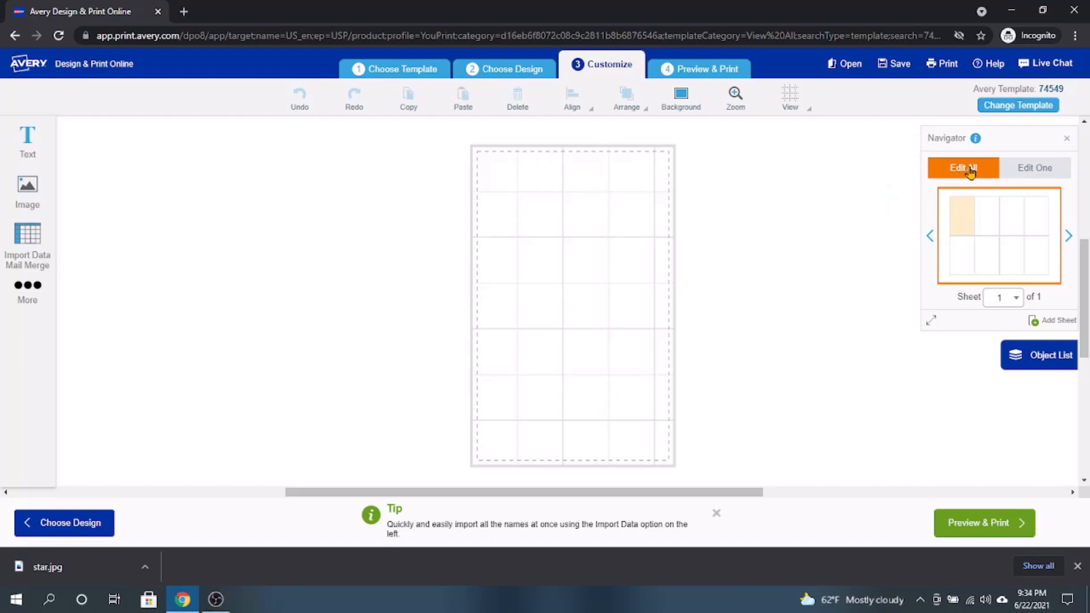
- View the Edit One mode for individual labels and return to Edit All
click(1035, 168)
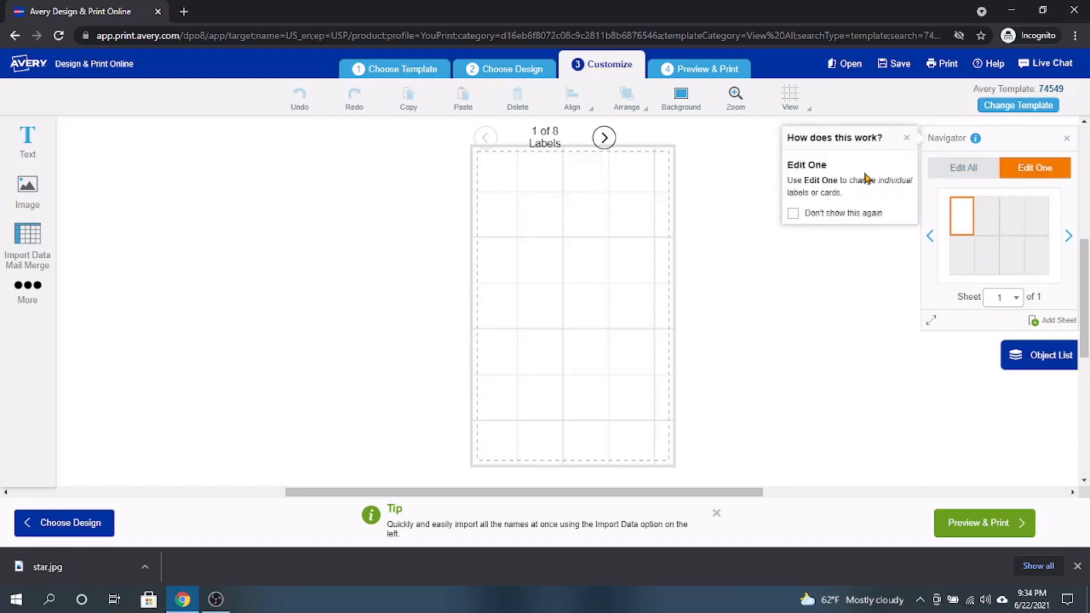
click(960, 171)
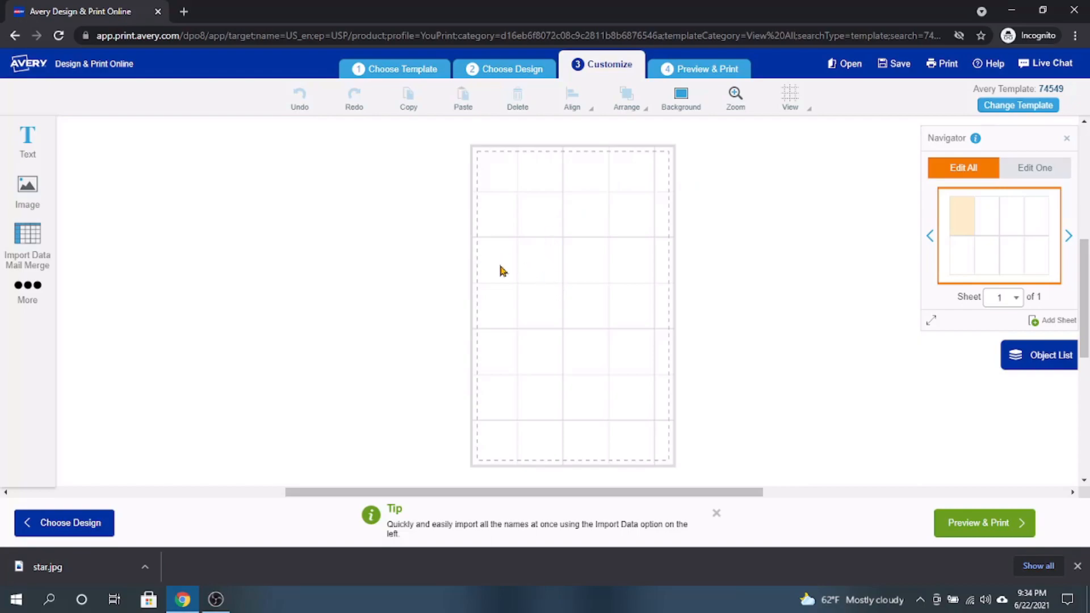
- Add the star image file from the Desktop to all labels on the sheet
click(26, 187)
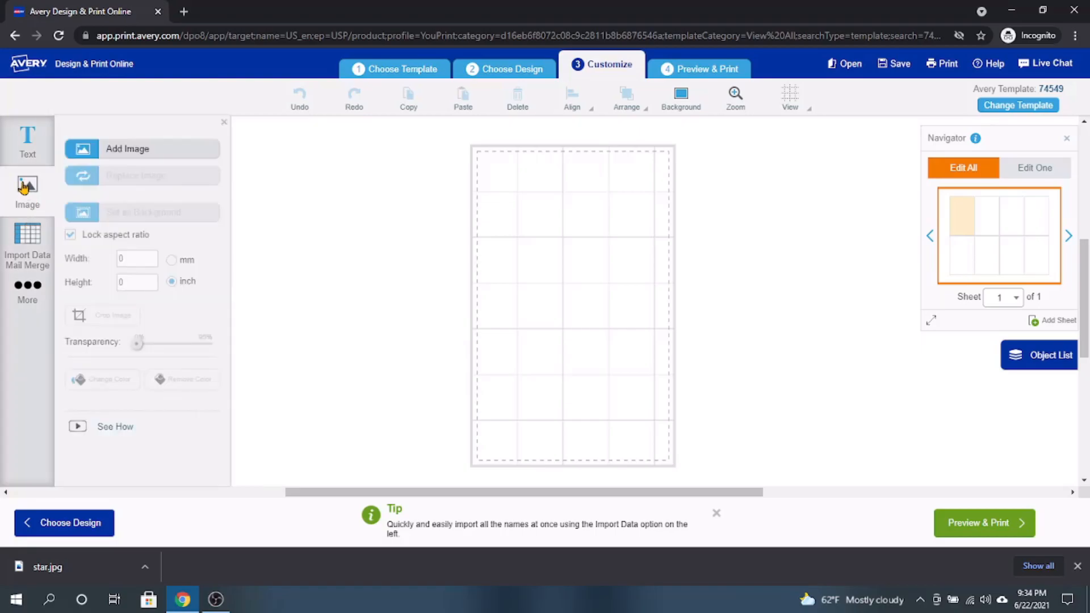
click(123, 151)
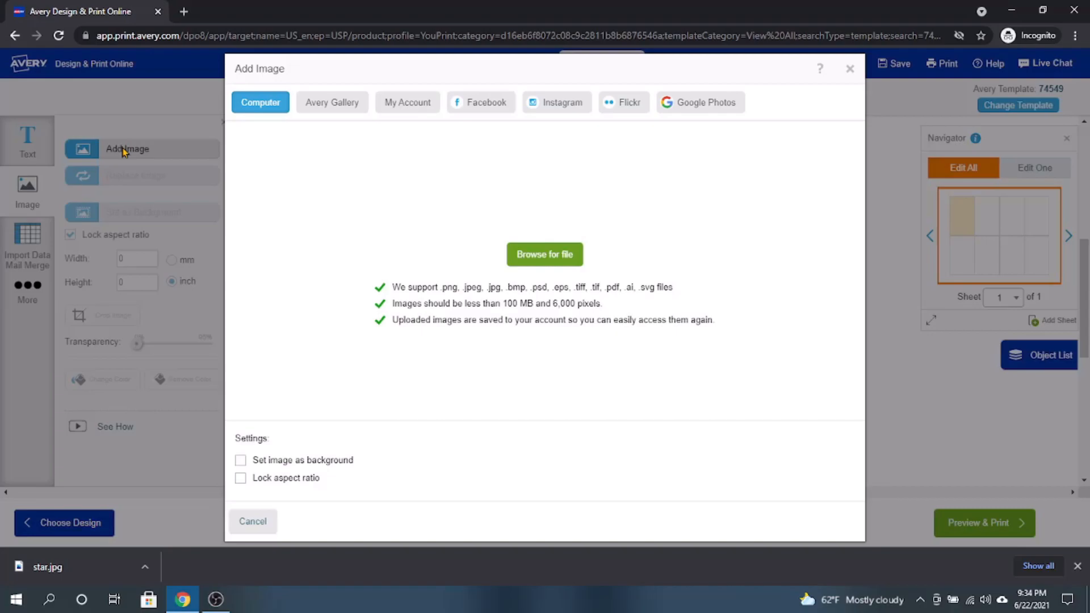
click(544, 254)
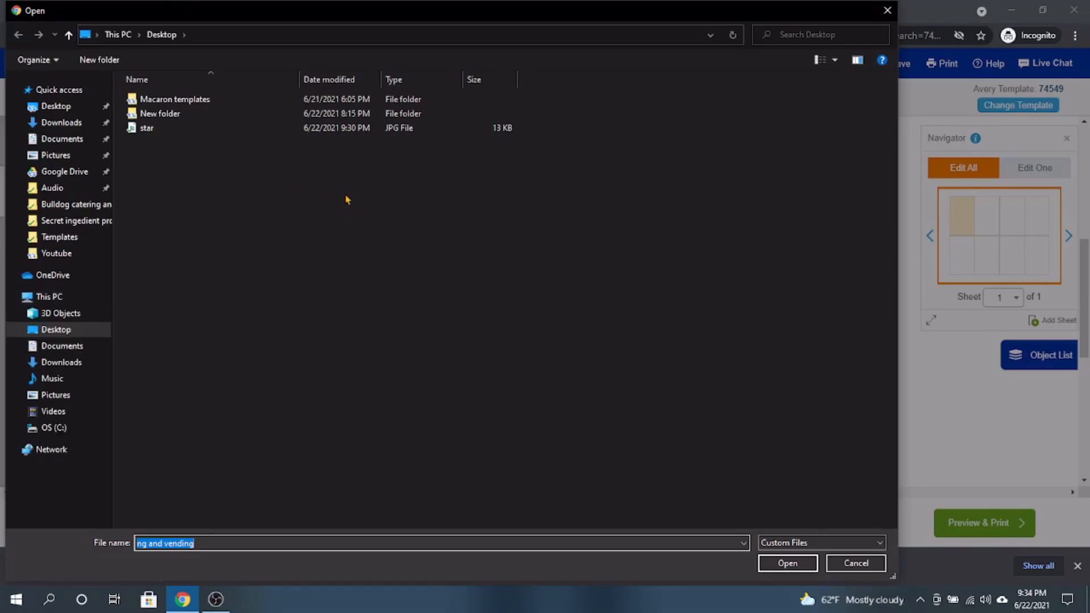
double_click(147, 129)
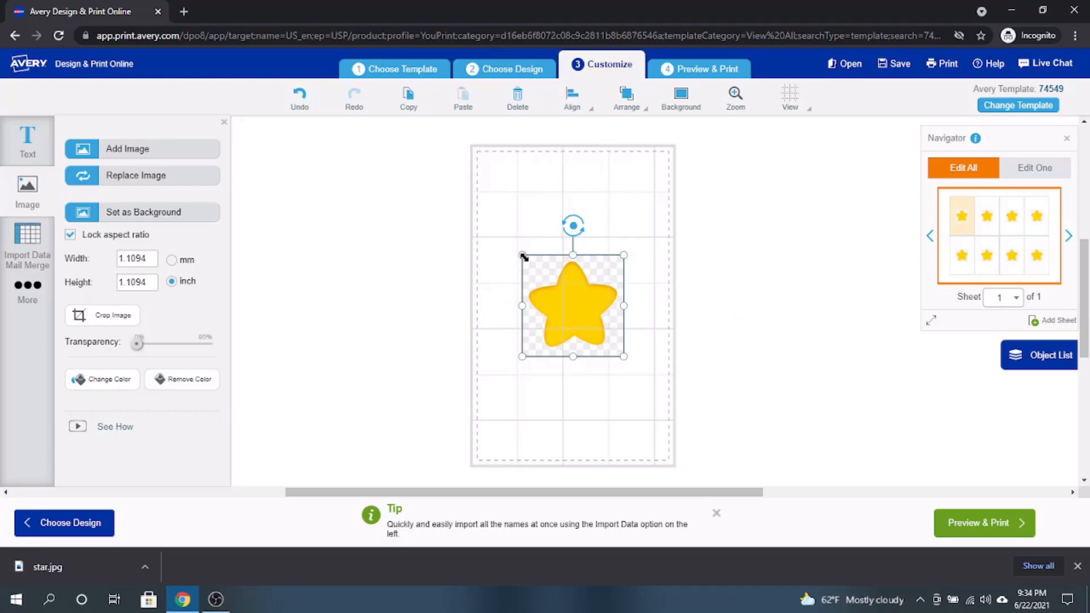
- Enlarge the star to about 1.93 inches wide and high, and center it on the label
drag(522, 256, 490, 223)
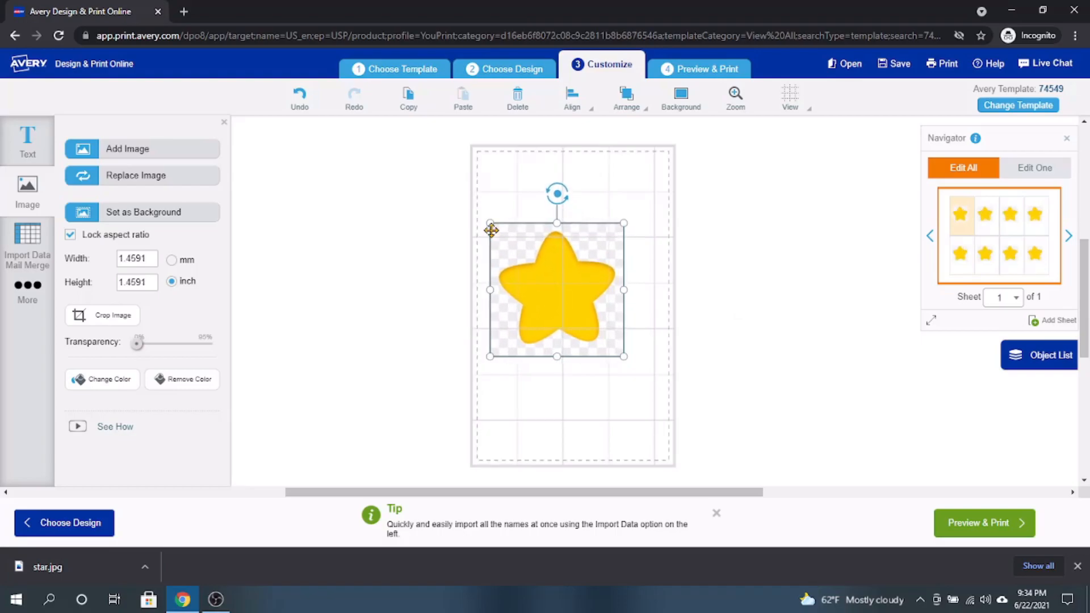
drag(542, 274, 565, 291)
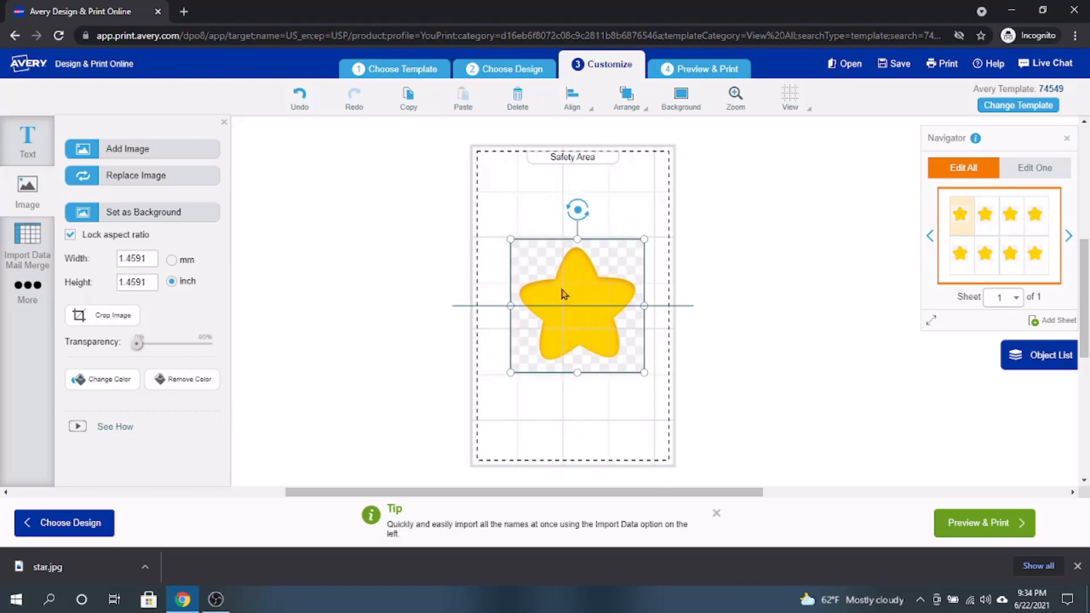
drag(512, 239, 490, 217)
drag(570, 285, 573, 293)
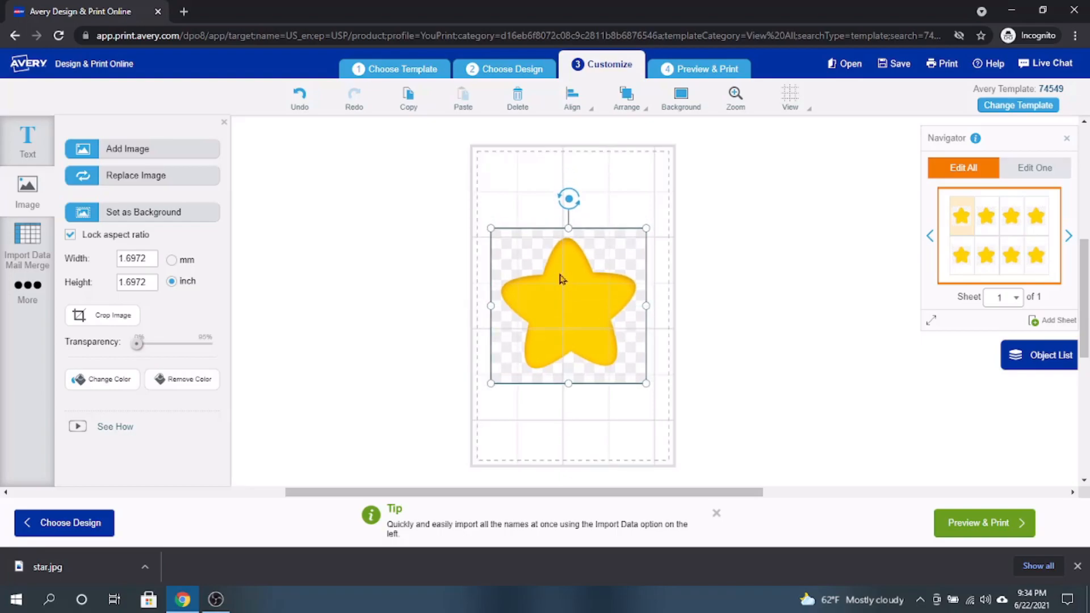
drag(491, 229, 469, 206)
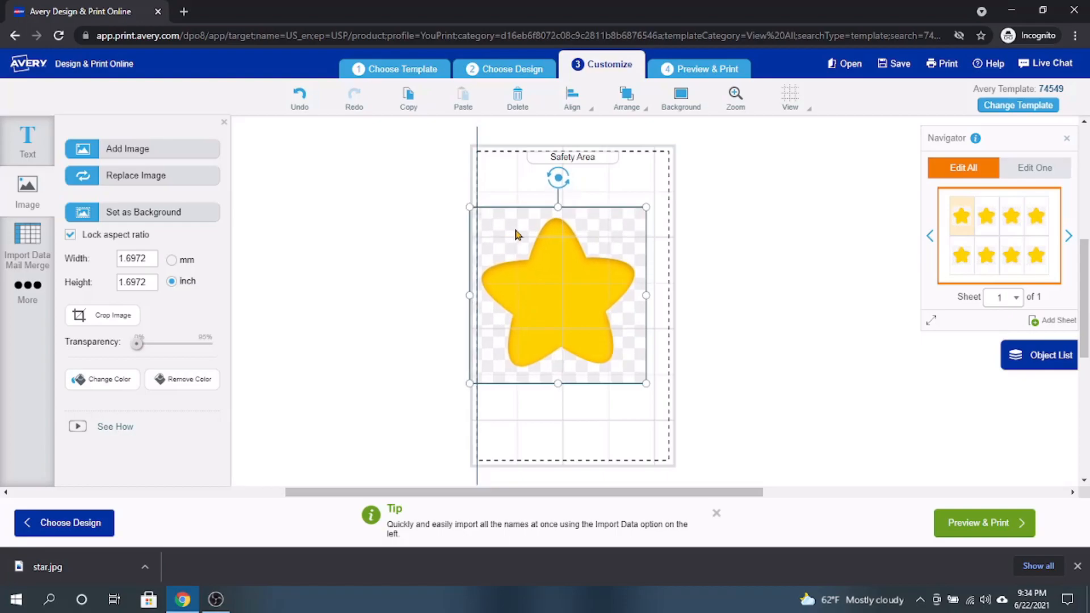
drag(570, 276, 573, 280)
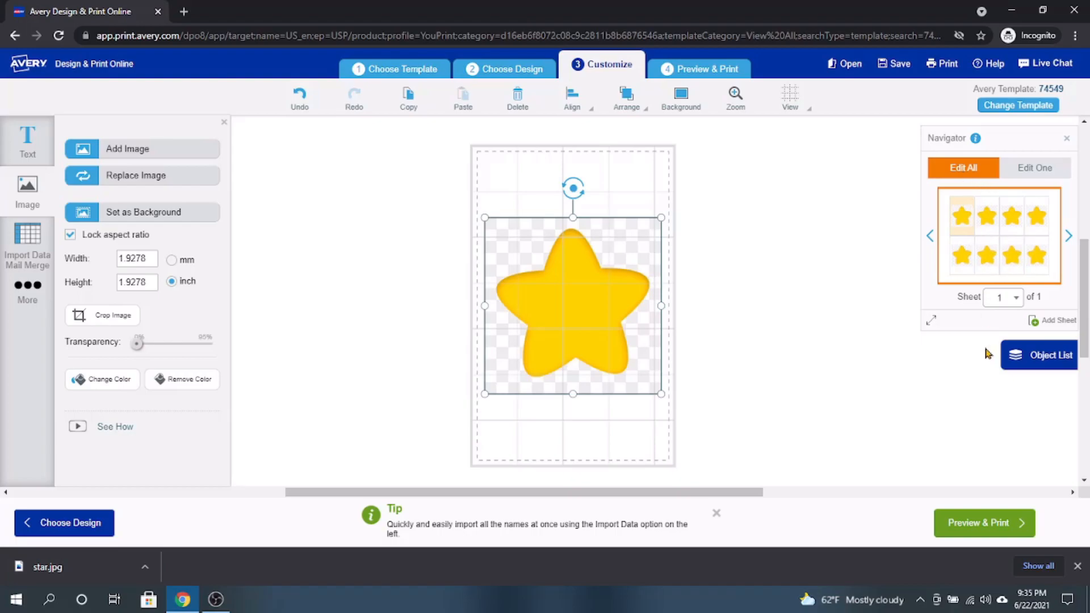
- Preview the sheet, generate its print PDF without saving the design, and open the PDF
click(993, 525)
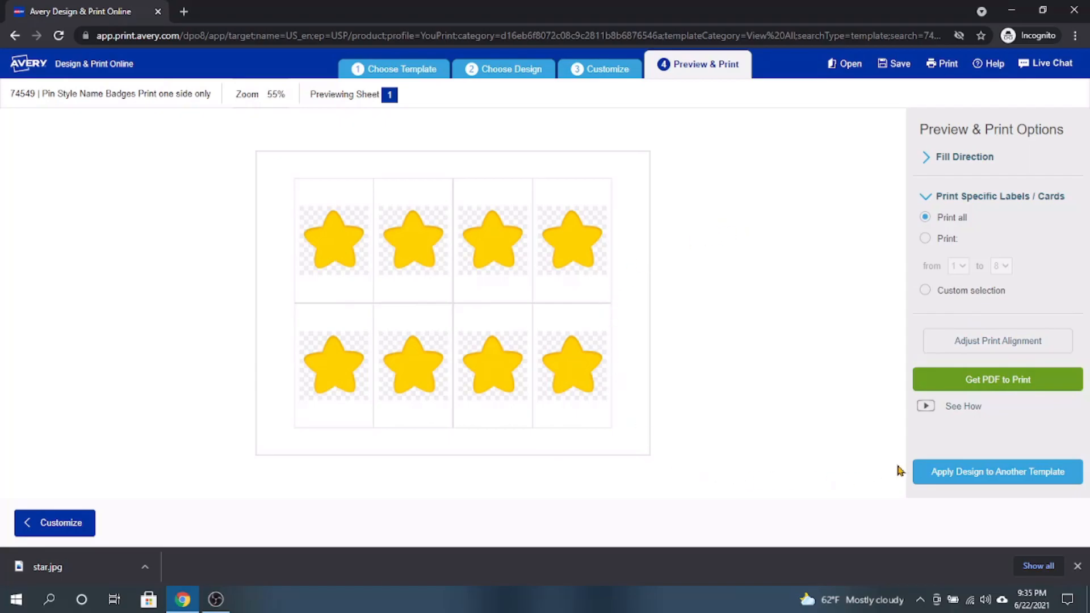
click(976, 384)
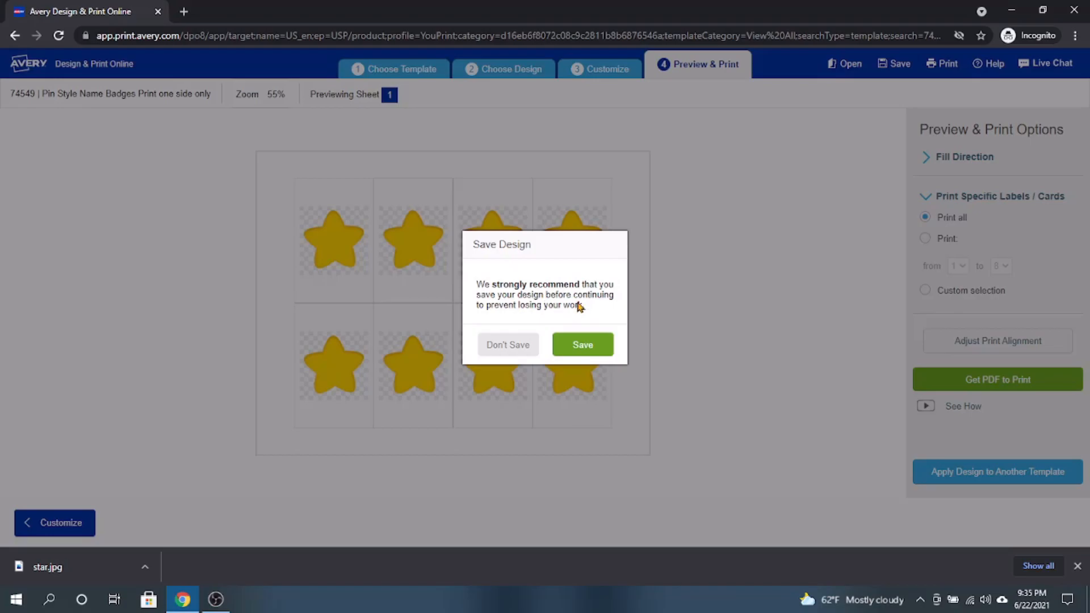
click(505, 346)
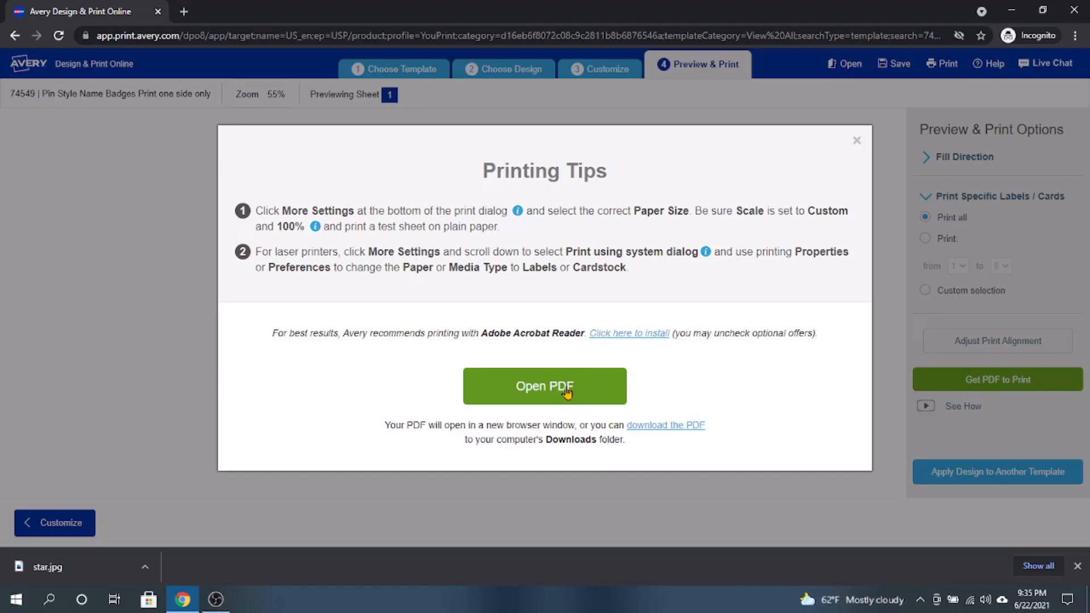
click(531, 387)
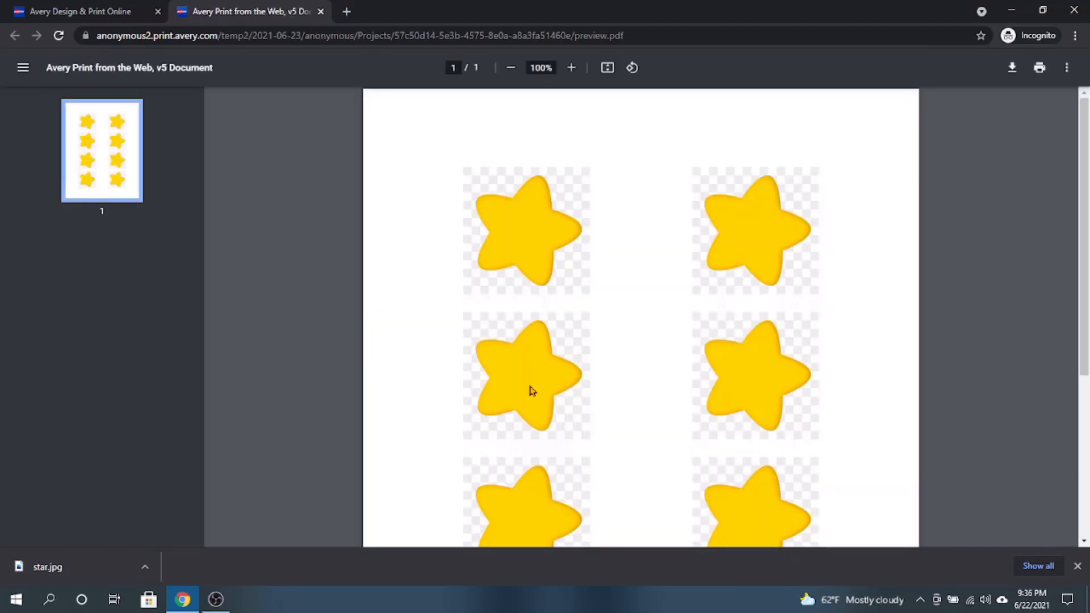
- Look over the PDF page, open its print settings, and set the print color to Color
scroll(647, 266, down, 2)
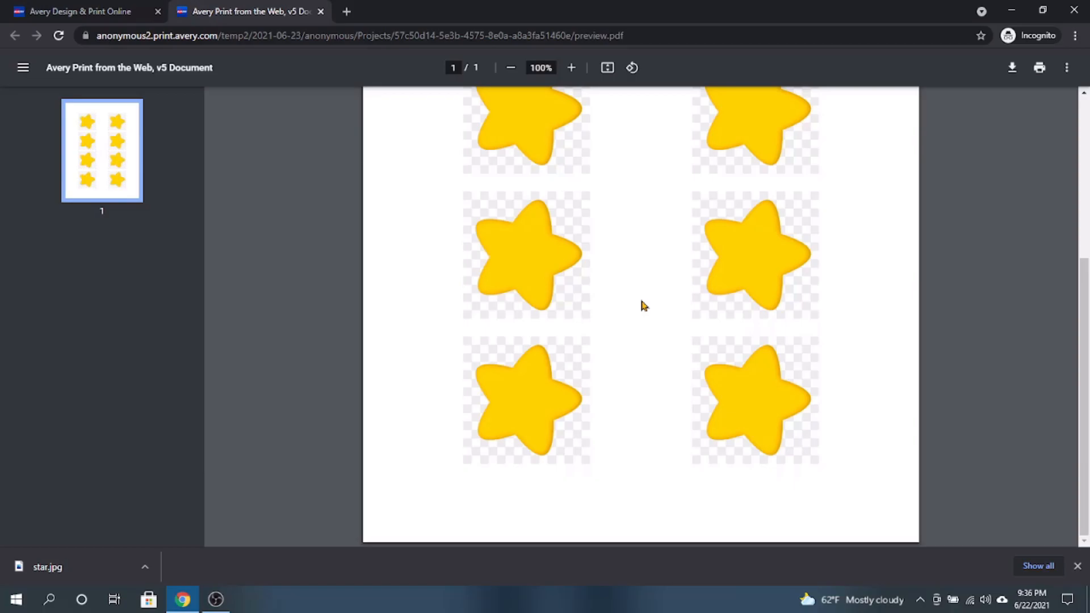
scroll(644, 309, up, 4)
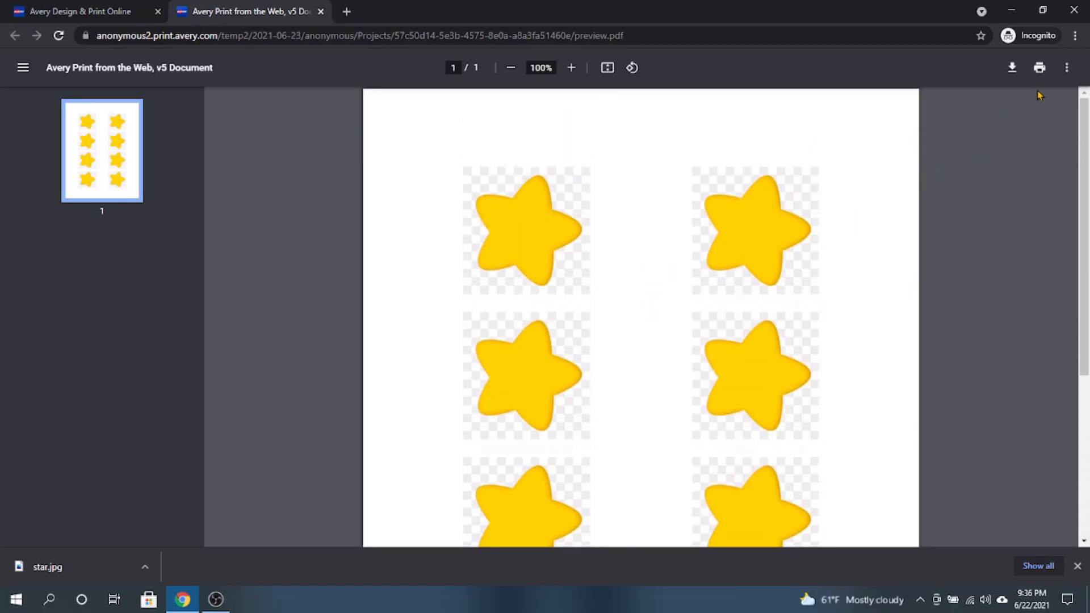
click(1039, 70)
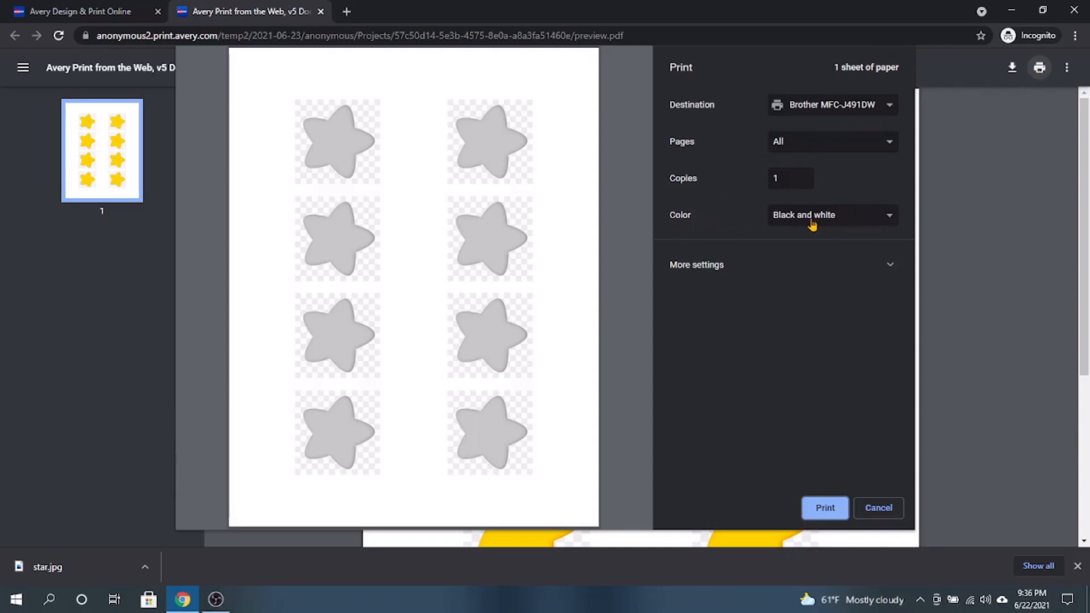
click(889, 216)
click(836, 245)
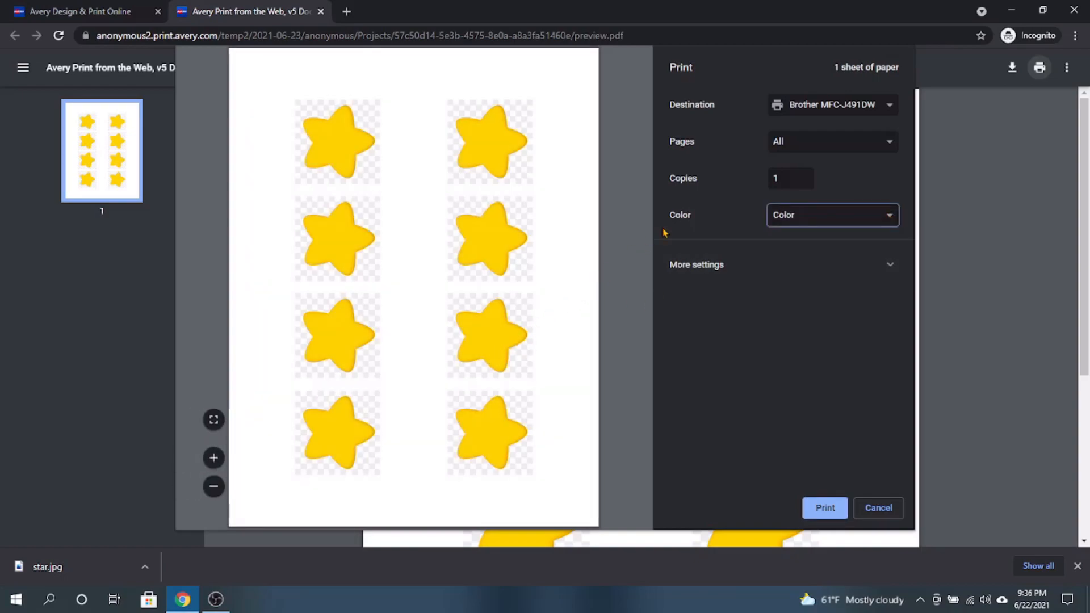